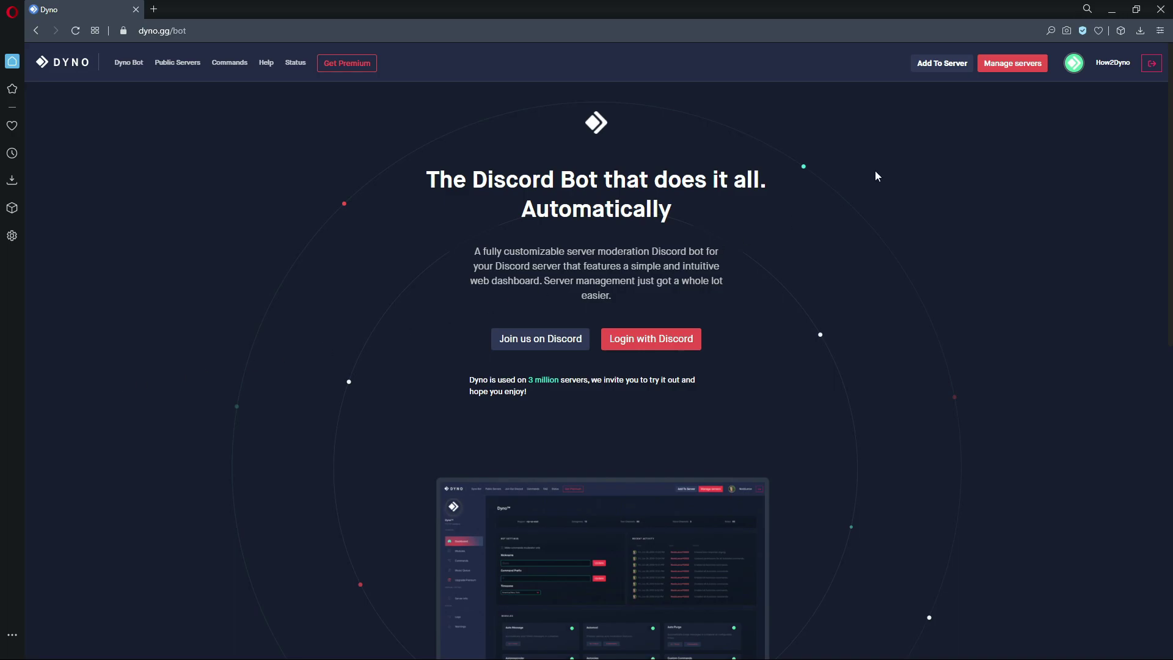
On the How2Dyno server, enable the Custom Commands module and start a new command.
{"action": "left_click", "coordinate": [1012, 63]}
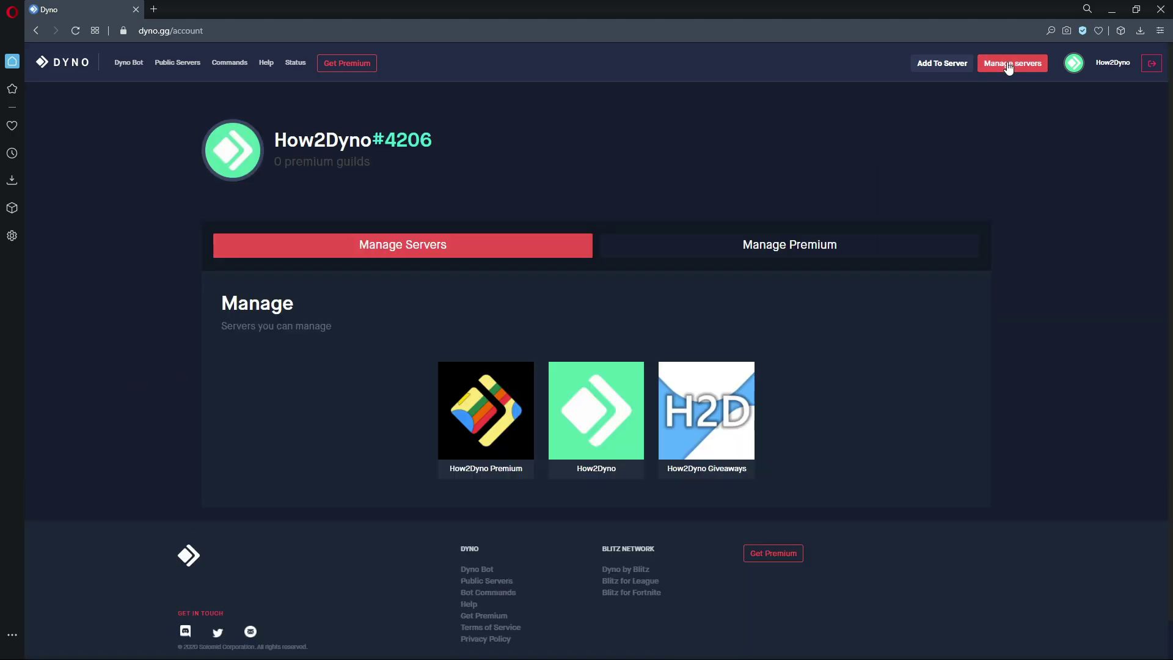
{"action": "left_click", "coordinate": [554, 429]}
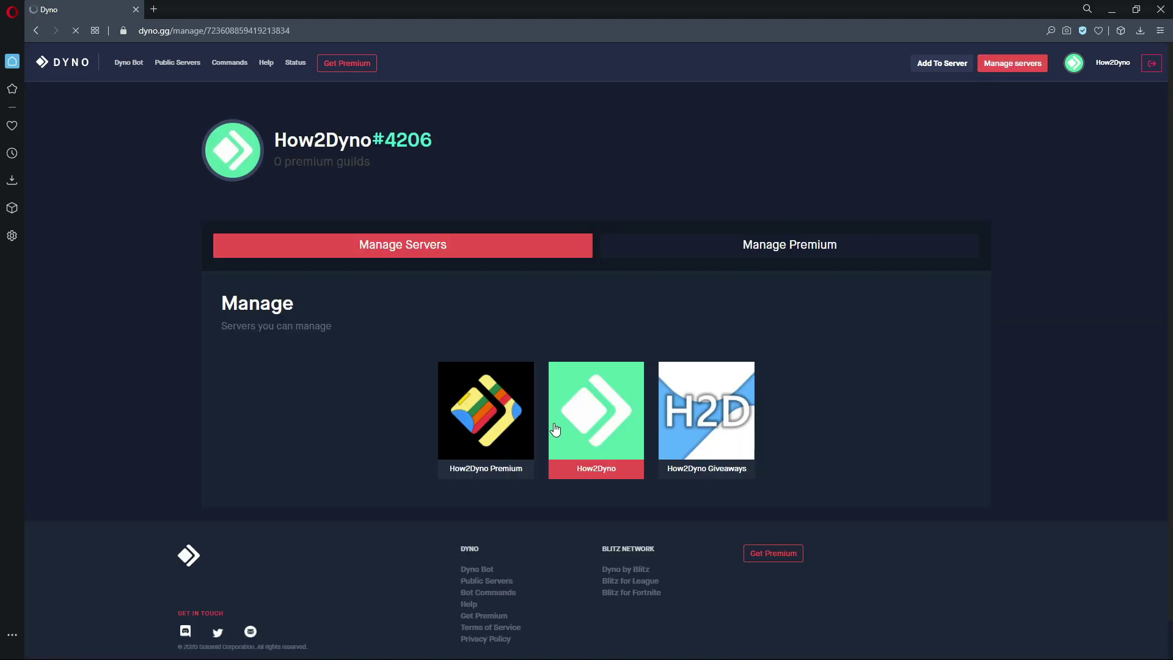
{"action": "left_click", "coordinate": [87, 309]}
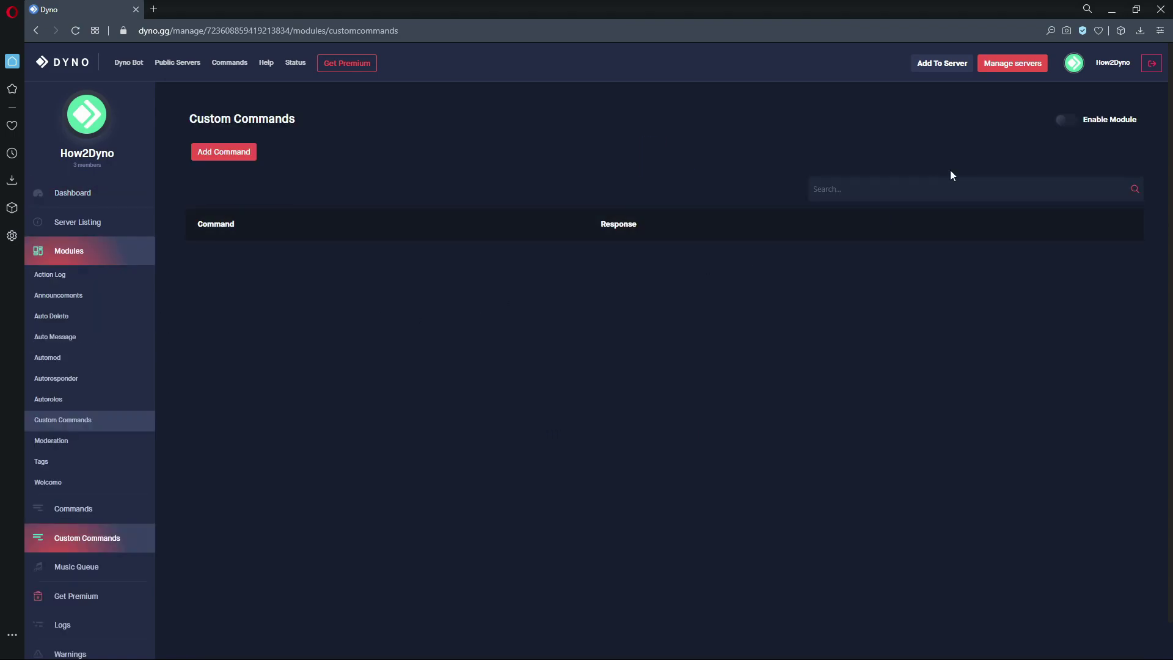
{"action": "left_click", "coordinate": [1065, 119]}
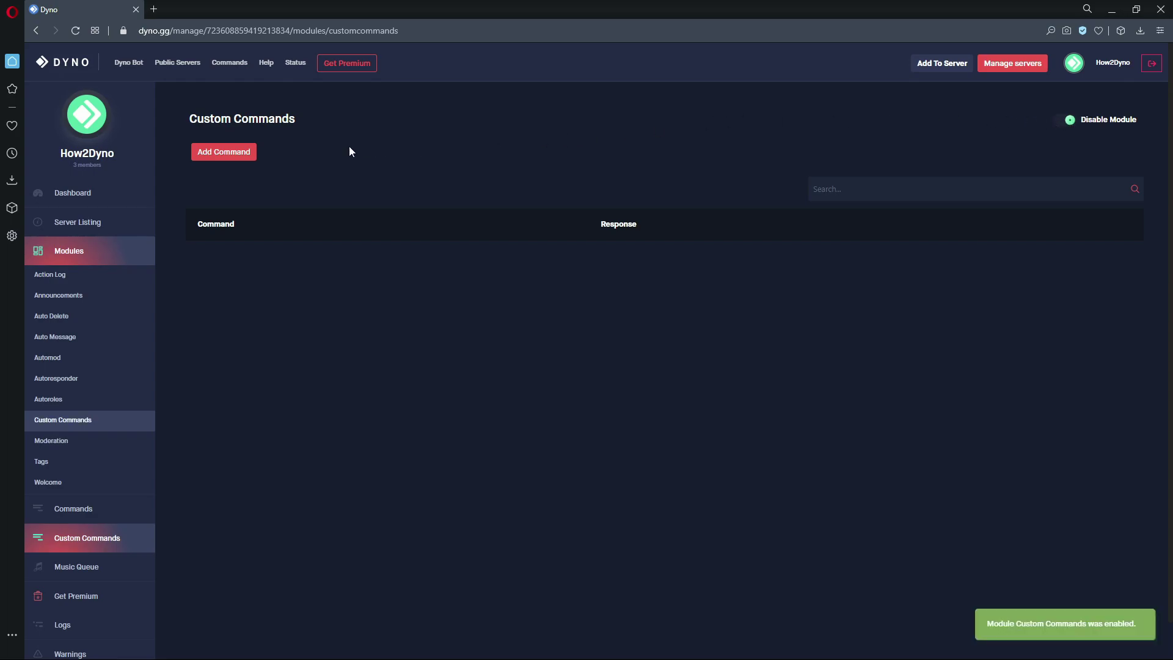
{"action": "left_click", "coordinate": [247, 152]}
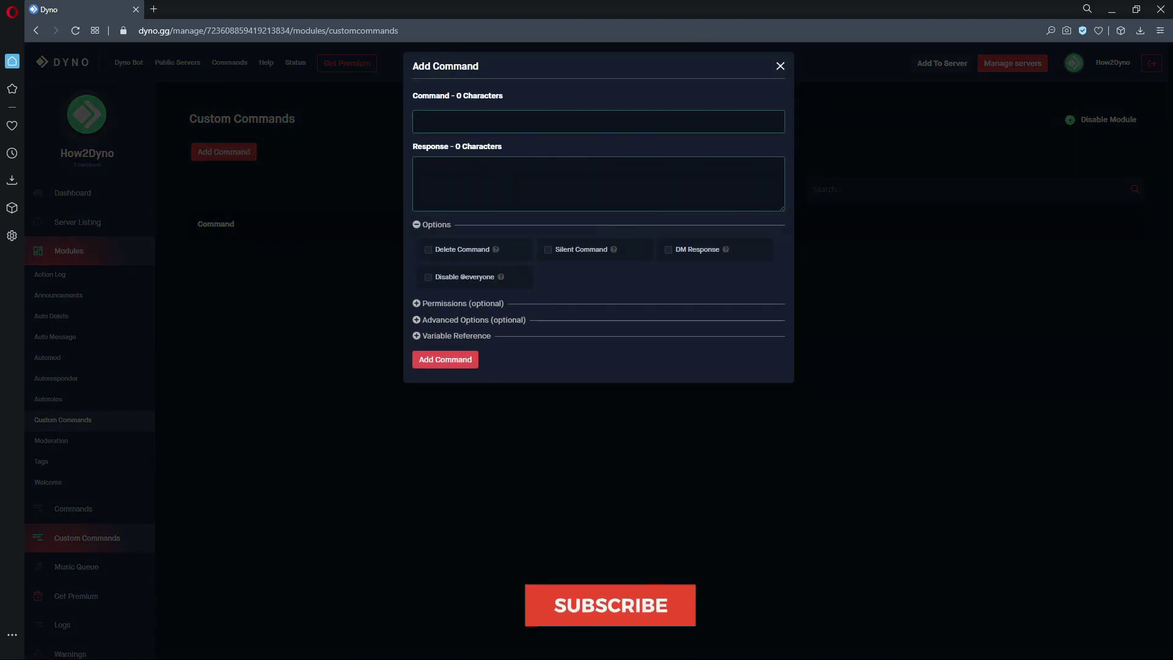
Name the new custom command 'name', replacing the mistyped 'op'.
{"action": "left_click", "coordinate": [490, 121]}
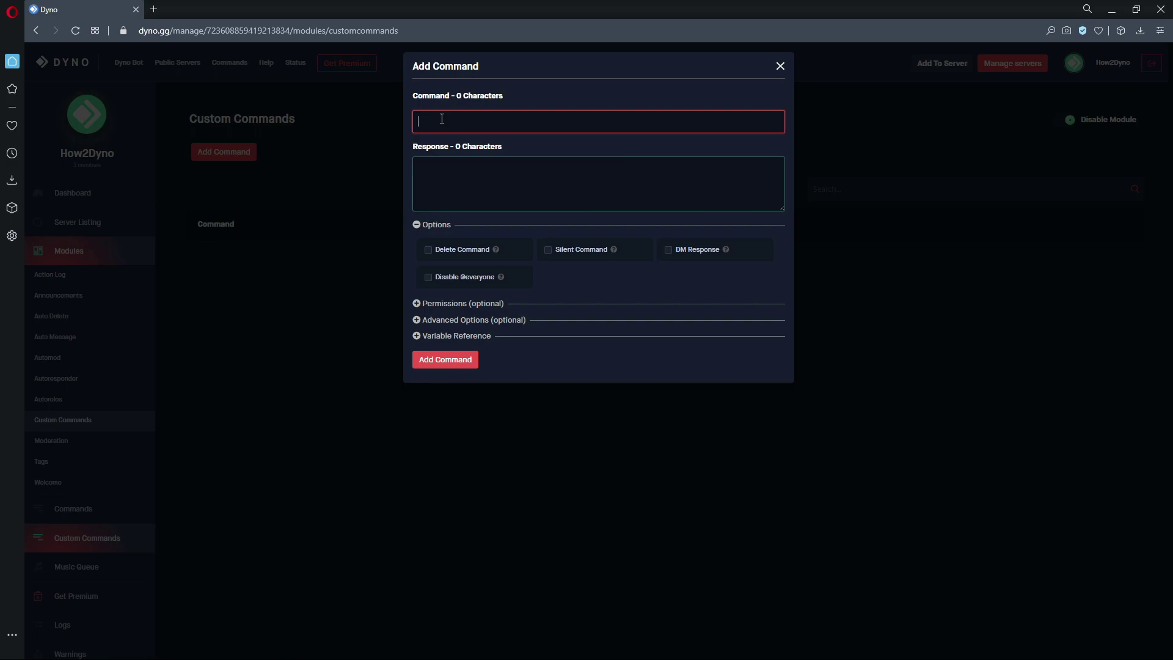
{"action": "type", "text": "op"}
{"action": "left_click_drag", "start_coordinate": [431, 120], "coordinate": [377, 123]}
{"action": "type", "text": "name"}
{"action": "left_click", "coordinate": [550, 177]}
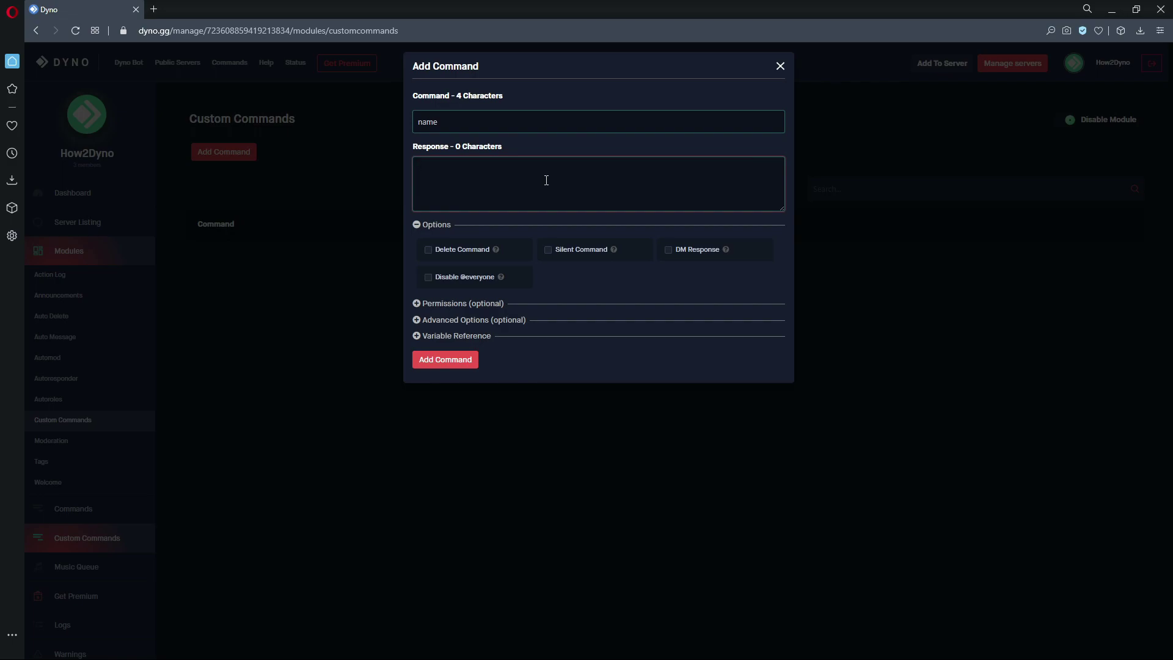
Paste the response '{delete}' and '{!setnick {user} DYNO | {user.username}}' and review both lines.
{"action": "type", "text": "{delete} {!setnick {user} DYNO | {user.username}}"}
{"action": "left_click_drag", "start_coordinate": [446, 166], "coordinate": [351, 163]}
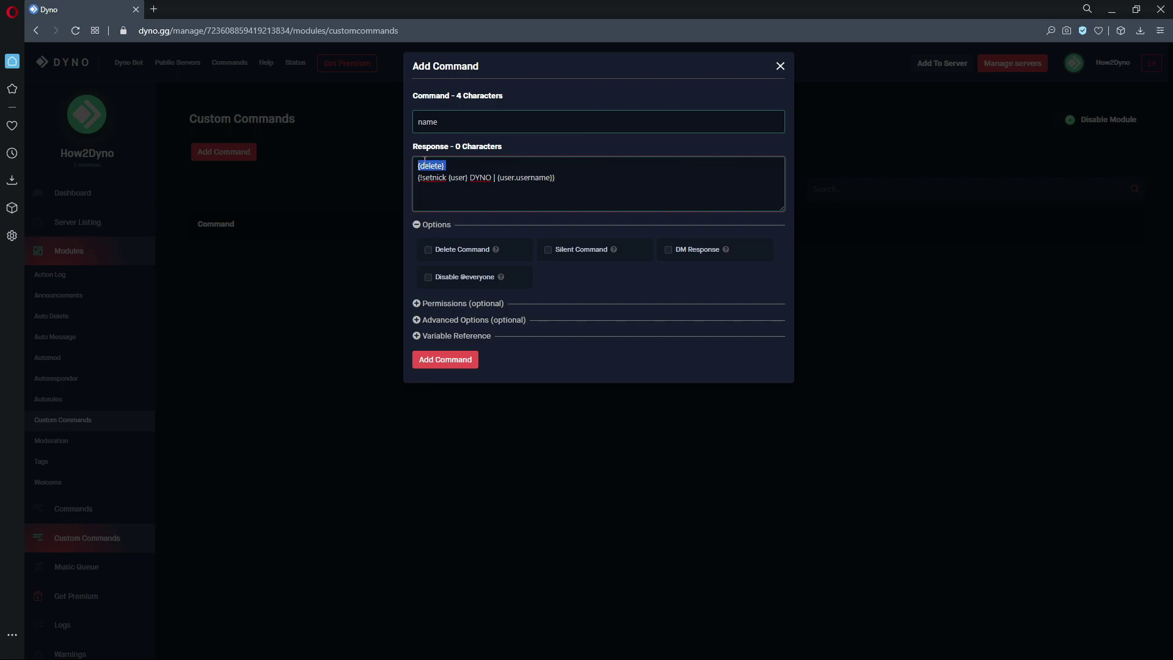
{"action": "left_click", "coordinate": [478, 198]}
{"action": "left_click_drag", "start_coordinate": [572, 178], "coordinate": [376, 184]}
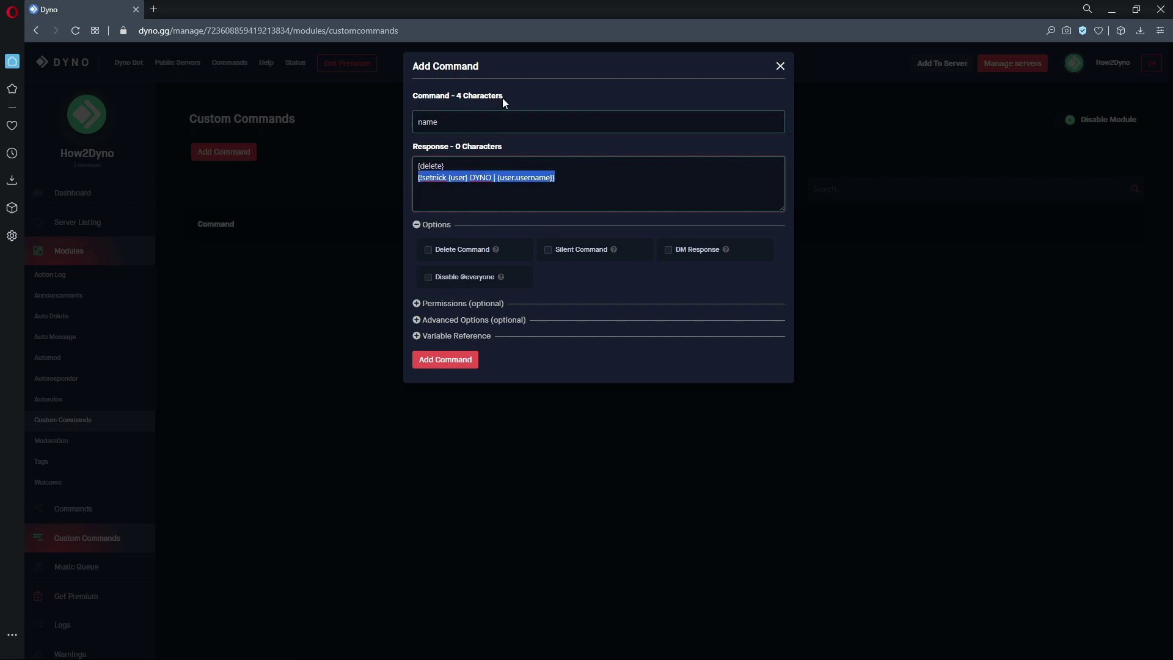
{"action": "left_click", "coordinate": [563, 180]}
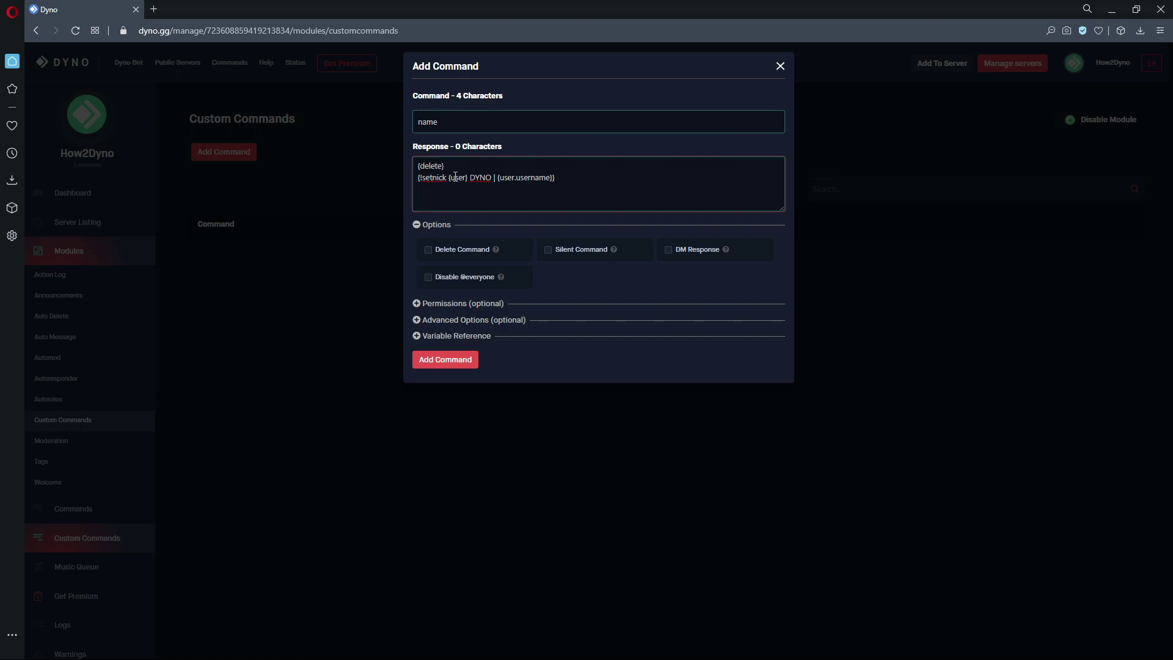
{"action": "left_click", "coordinate": [553, 180]}
{"action": "left_click", "coordinate": [434, 177]}
{"action": "key", "text": "End"}
{"action": "left_click", "coordinate": [561, 250]}
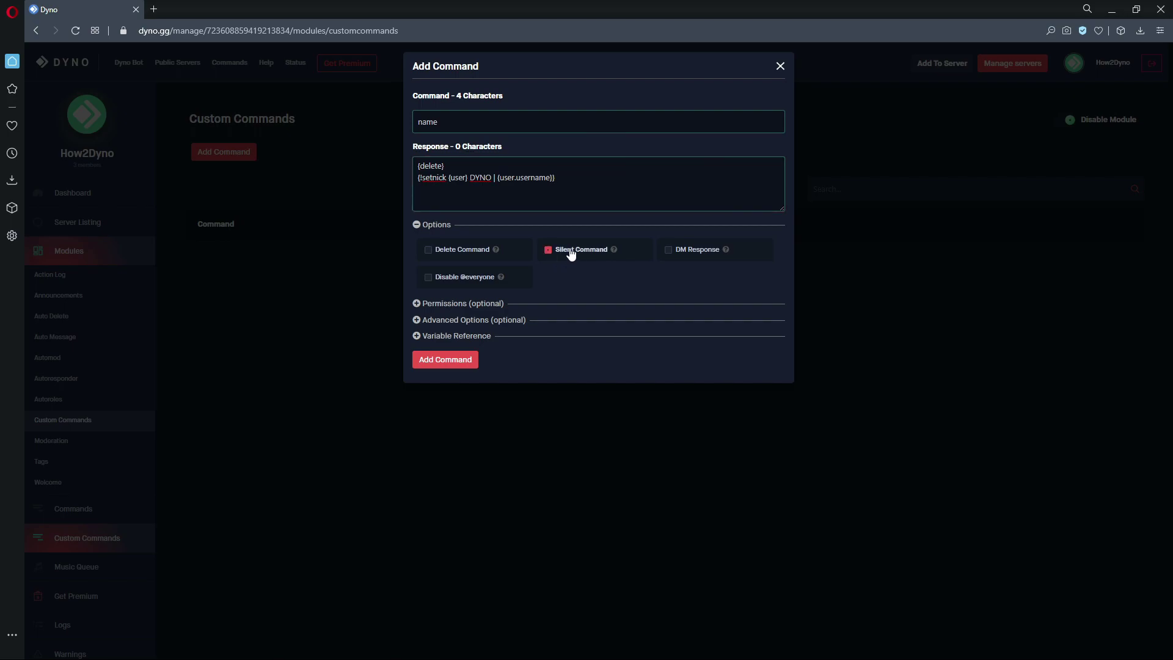
{"action": "left_click", "coordinate": [569, 251]}
{"action": "left_click", "coordinate": [562, 180]}
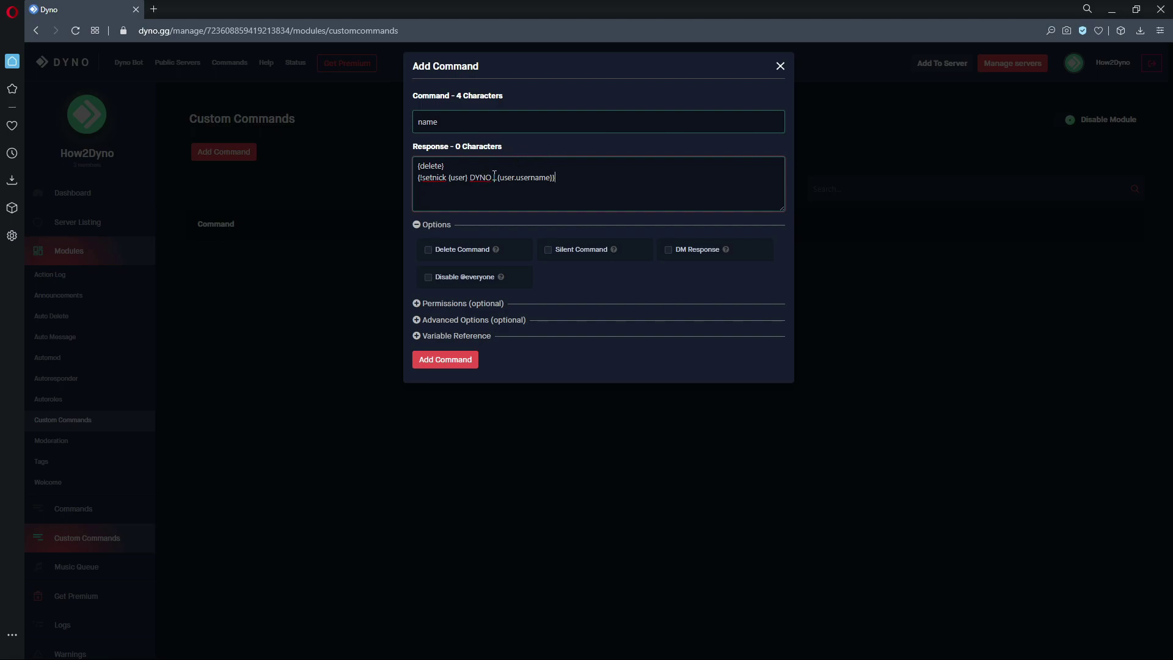
Fix the response's nickname prefix to 'DYNO |' and save the 'name' command.
{"action": "left_click_drag", "start_coordinate": [470, 177], "coordinate": [500, 187]}
{"action": "type", "text": "OP"}
{"action": "left_click", "coordinate": [482, 176]}
{"action": "key", "text": "BackSpace"}
{"action": "key", "text": "BackSpace"}
{"action": "type", "text": "TEA"}
{"action": "type", "text": "YNO"}
{"action": "double_click", "coordinate": [490, 178]}
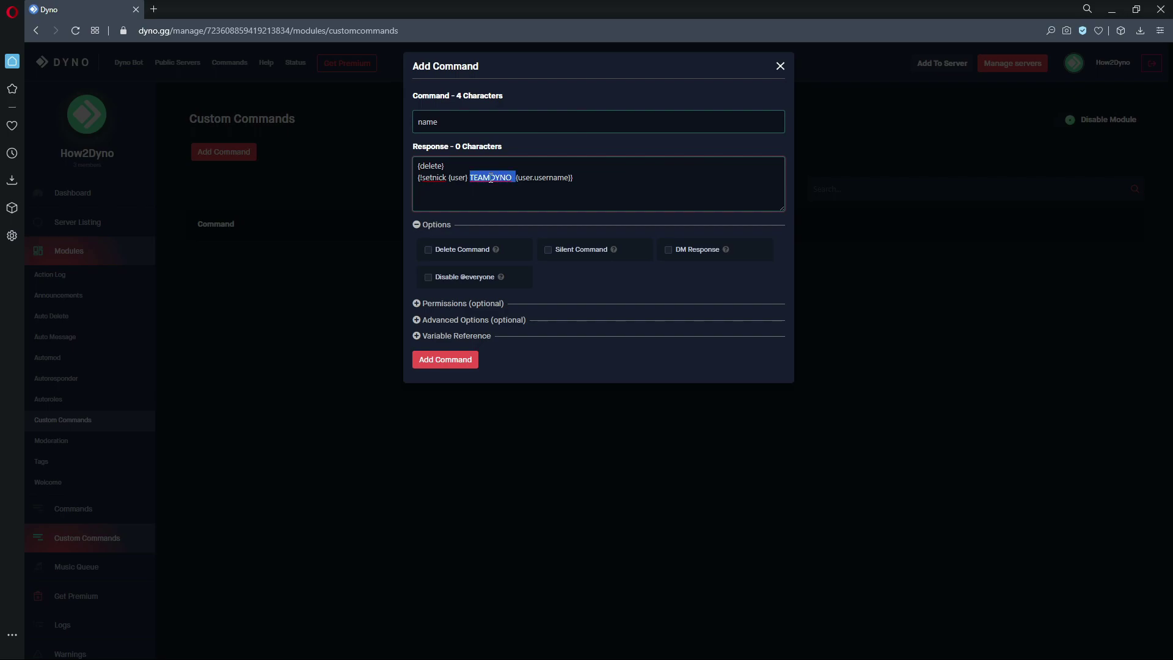
{"action": "type", "text": "DYNO |"}
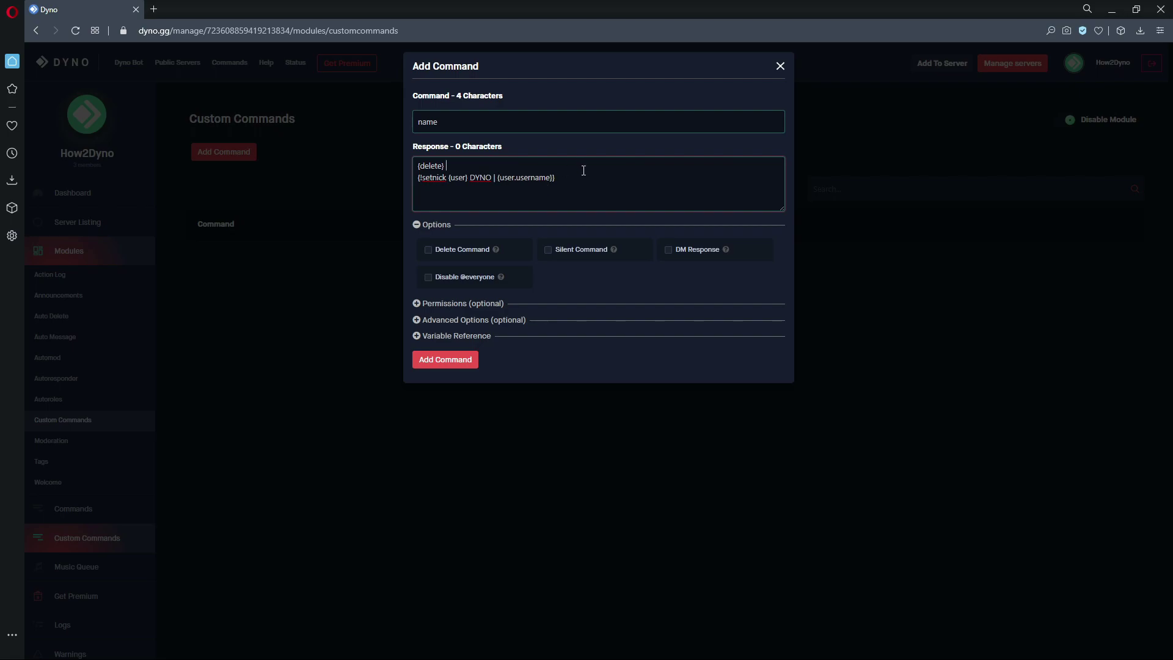
{"action": "left_click", "coordinate": [445, 359]}
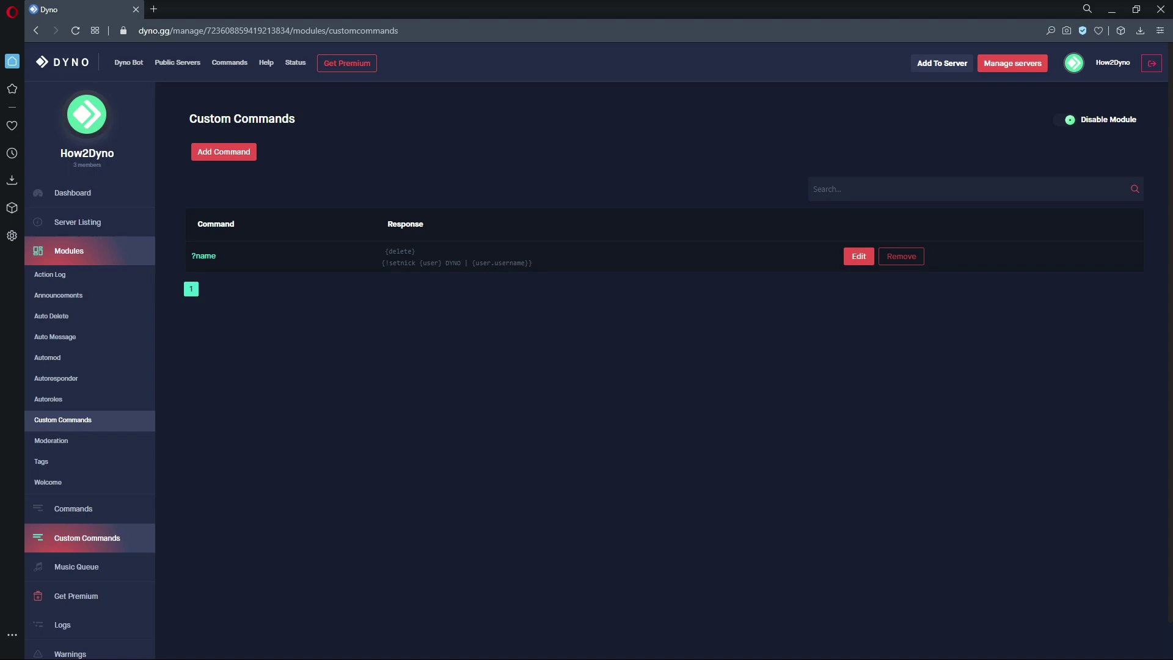
Create a command 'name2' with response '{delete}' and '{!setnick $1 DYNO | $1.user.username}'.
{"action": "left_click", "coordinate": [224, 151]}
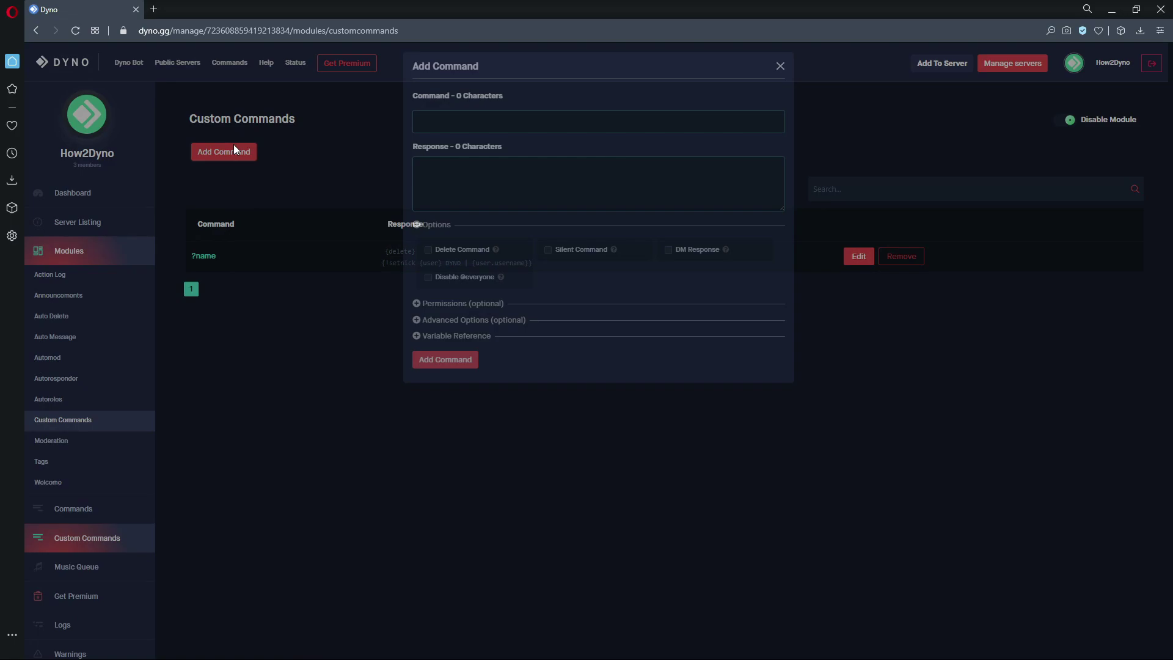
{"action": "left_click", "coordinate": [489, 120]}
{"action": "type", "text": "name"}
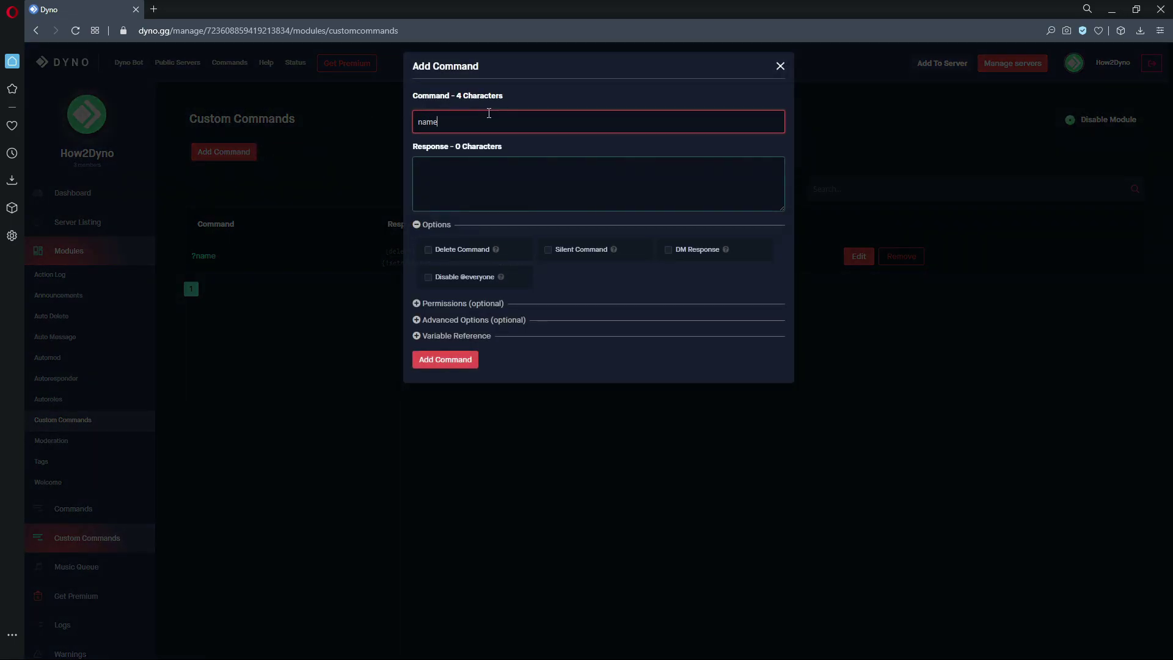
{"action": "type", "text": "2"}
{"action": "left_click", "coordinate": [445, 162]}
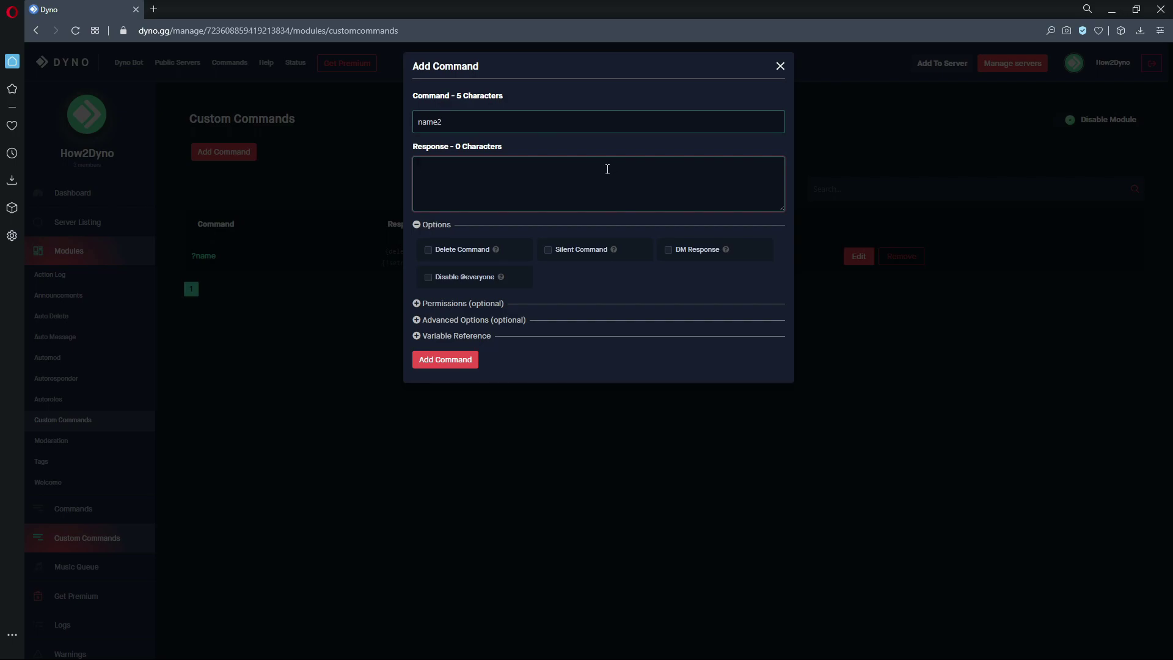
{"action": "type", "text": "{delete} {!setnick $1 DYNO | $1.user.username}"}
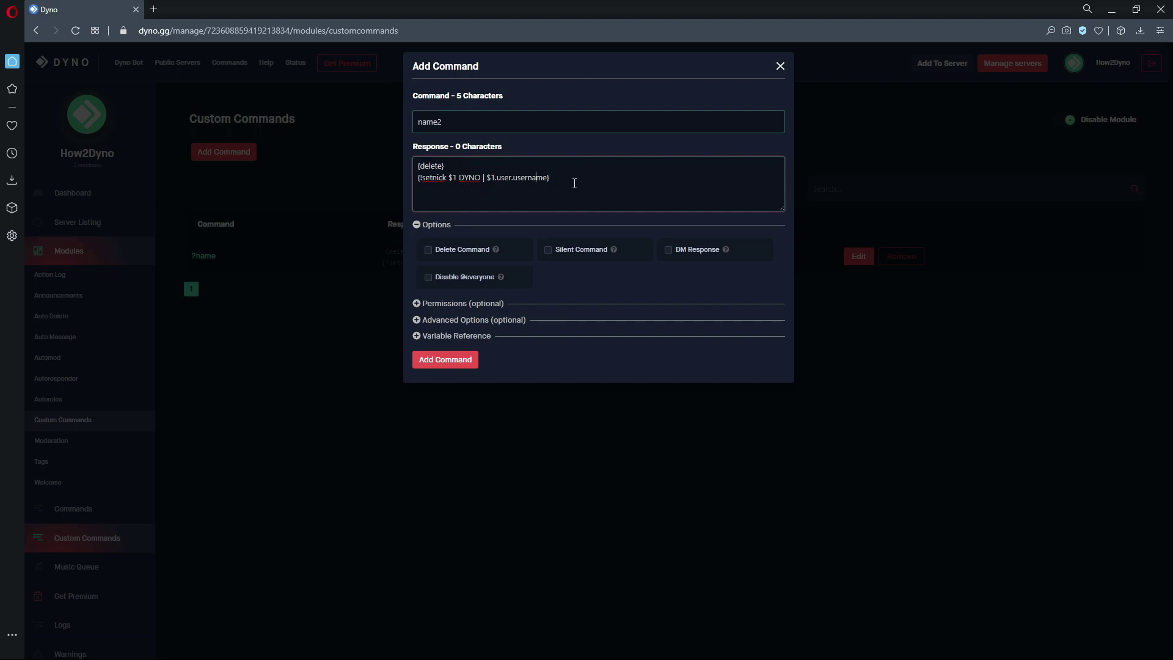
{"action": "key", "text": "Return"}
{"action": "key", "text": "Return"}
{"action": "type", "text": "ame2 @"}
{"action": "type", "text": "user"}
Remove the pasted example usage line from the response and save 'name2'.
{"action": "left_click_drag", "start_coordinate": [471, 201], "coordinate": [420, 200]}
{"action": "left_click", "coordinate": [477, 201]}
{"action": "left_click_drag", "start_coordinate": [471, 200], "coordinate": [418, 201]}
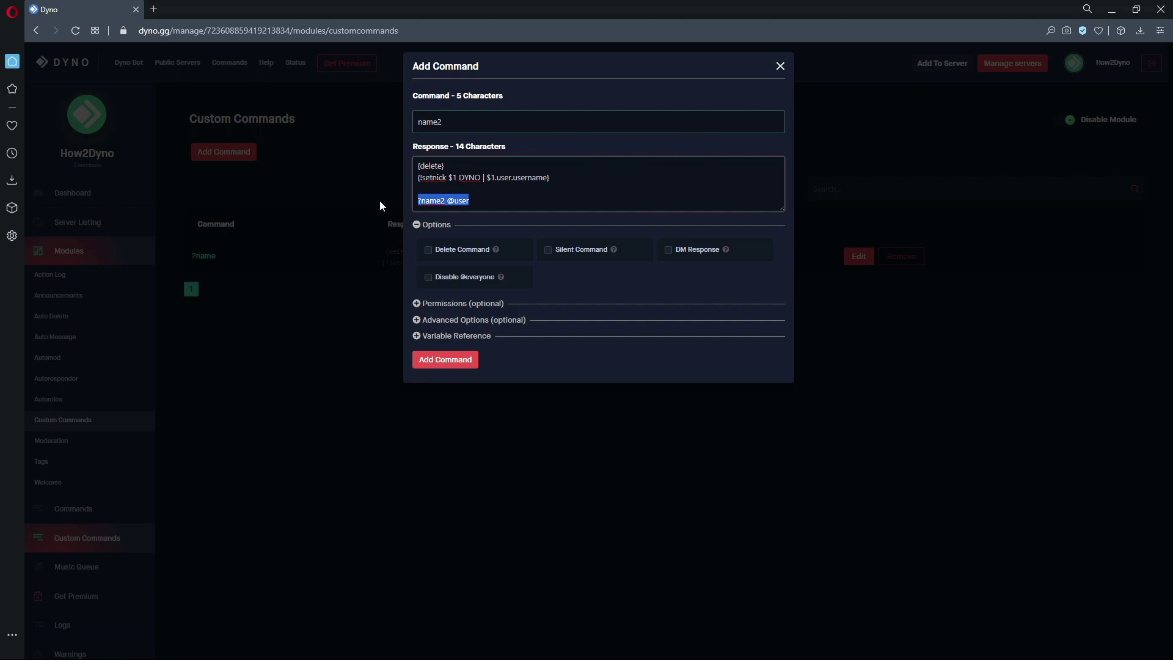
{"action": "key", "text": "BackSpace"}
{"action": "key", "text": "ctrl+z"}
{"action": "mouse_move", "coordinate": [469, 201]}
{"action": "left_mouse_down"}
{"action": "mouse_move", "coordinate": [446, 201]}
{"action": "mouse_move", "coordinate": [486, 176]}
{"action": "left_mouse_up"}
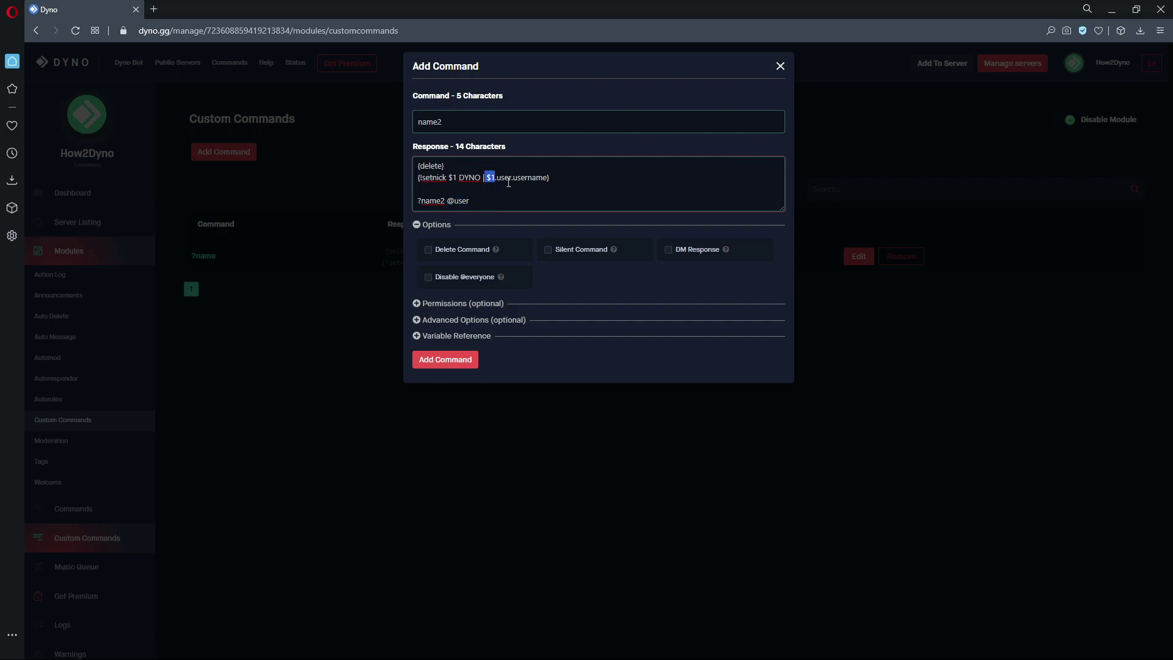
{"action": "left_click", "coordinate": [507, 188]}
{"action": "left_click_drag", "start_coordinate": [474, 201], "coordinate": [368, 212]}
{"action": "key", "text": "BackSpace"}
{"action": "left_click", "coordinate": [434, 365]}
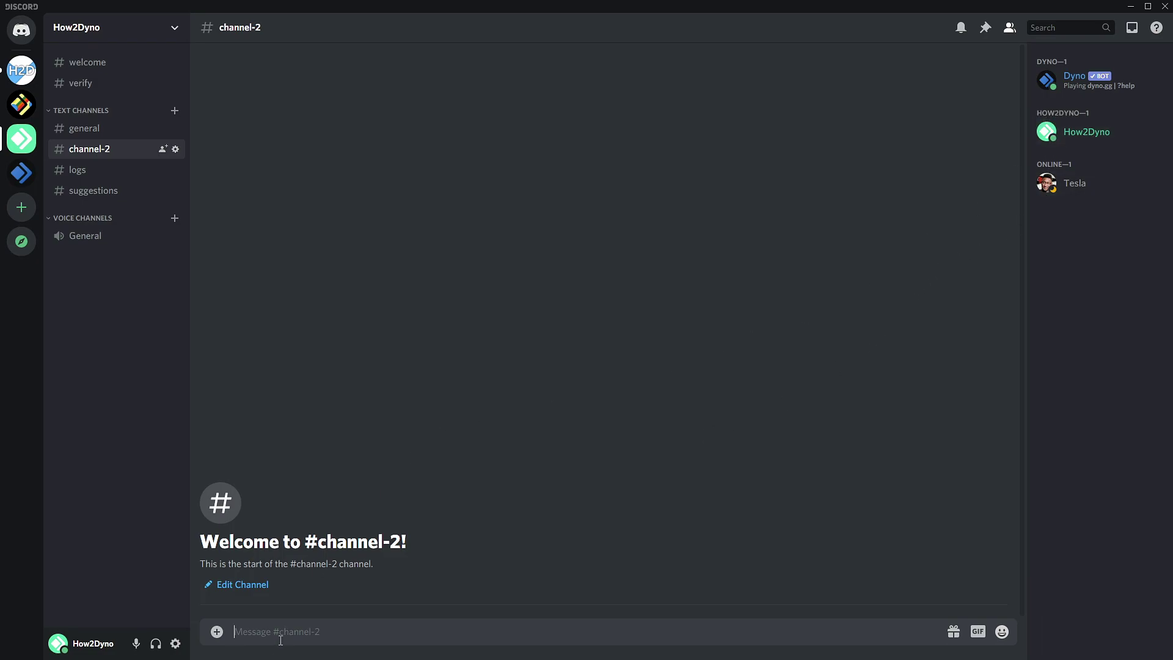
Change your own server nickname to 'DYNO | How2Dyno'.
{"action": "left_click", "coordinate": [147, 35]}
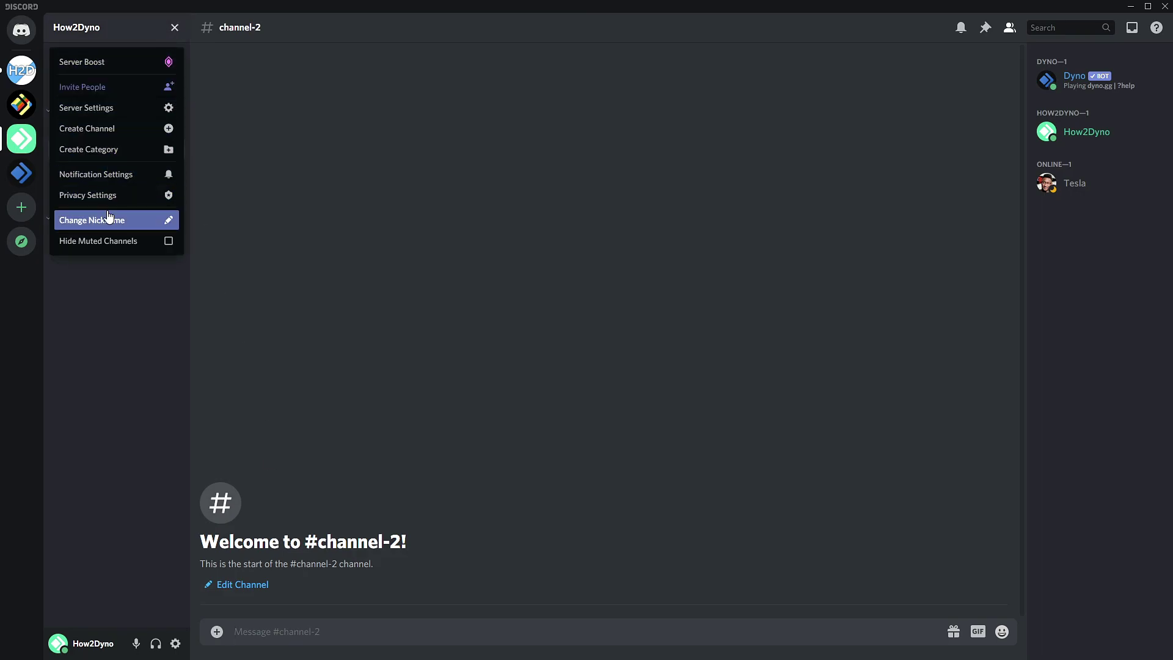
{"action": "left_click", "coordinate": [92, 219]}
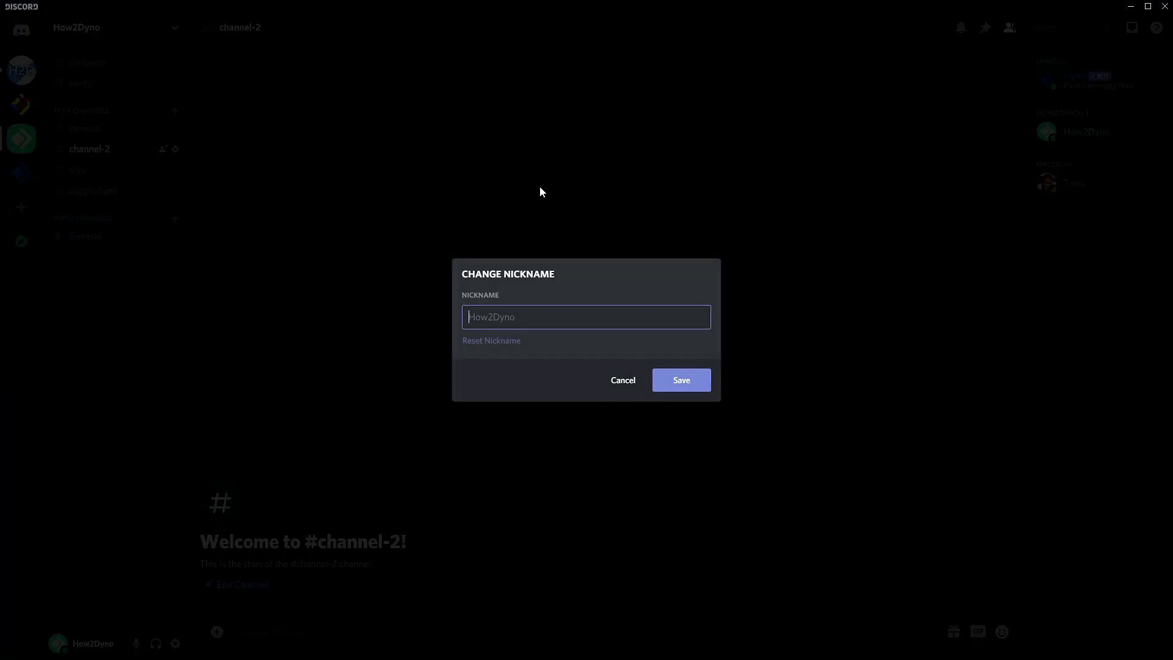
{"action": "type", "text": "DYNO \\\\"}
{"action": "type", "text": "|"}
{"action": "key", "text": "BackSpace"}
{"action": "key", "text": "BackSpace"}
{"action": "type", "text": "| How2"}
{"action": "type", "text": "Dyno"}
{"action": "key", "text": "Return"}
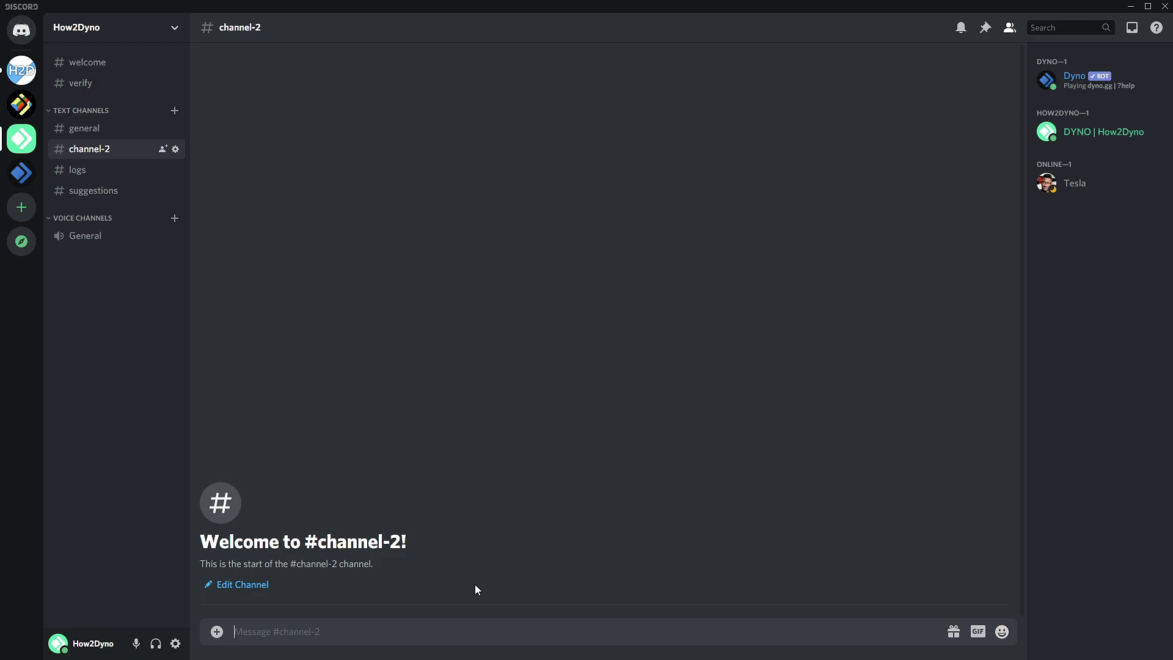
{"action": "type", "text": "?nam"}
{"action": "type", "text": "e2"}
Send '?name2' with a mention of Tesla to rename them with the DYNO | prefix.
{"action": "right_click", "coordinate": [1074, 183]}
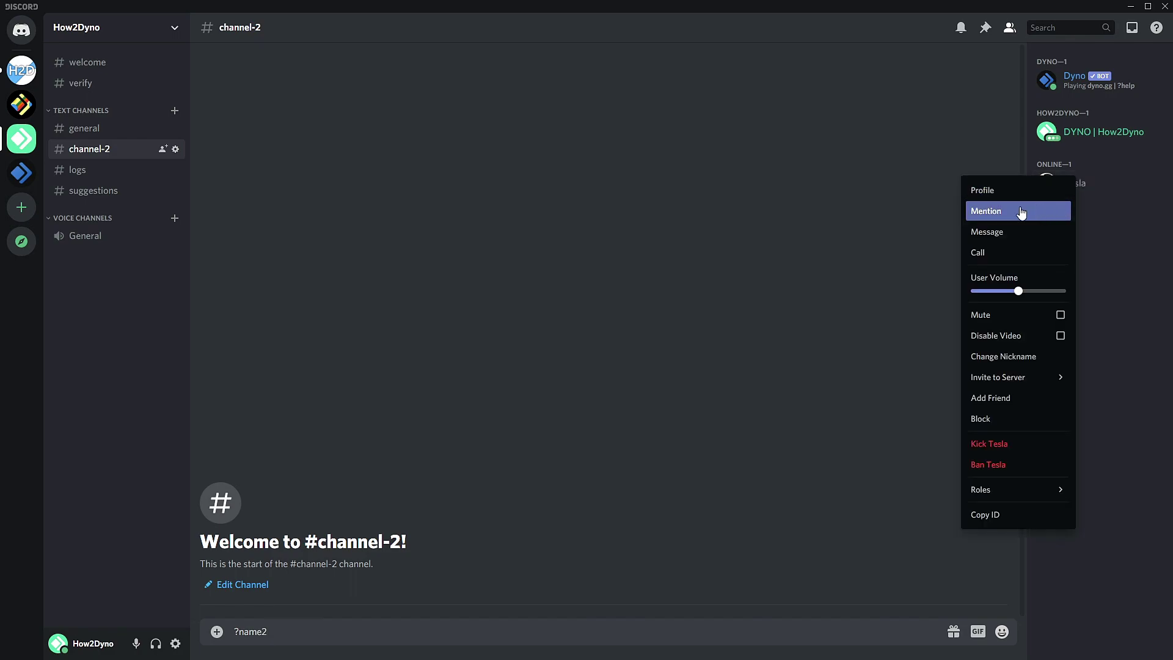
{"action": "left_click", "coordinate": [1018, 211]}
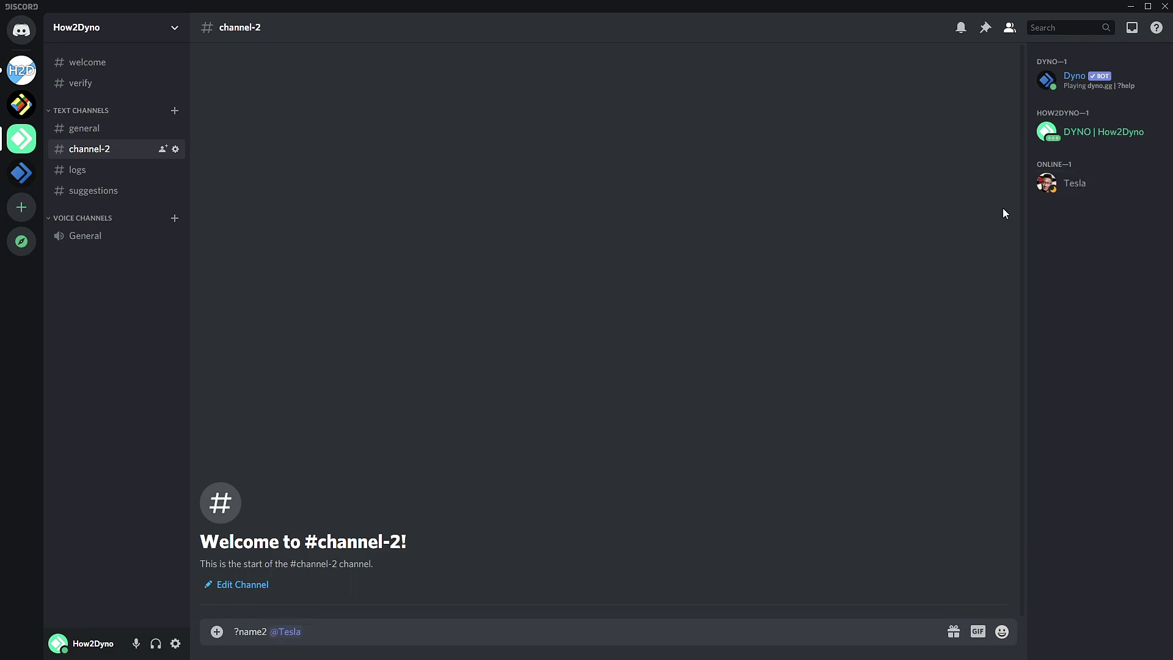
{"action": "key", "text": "Return"}
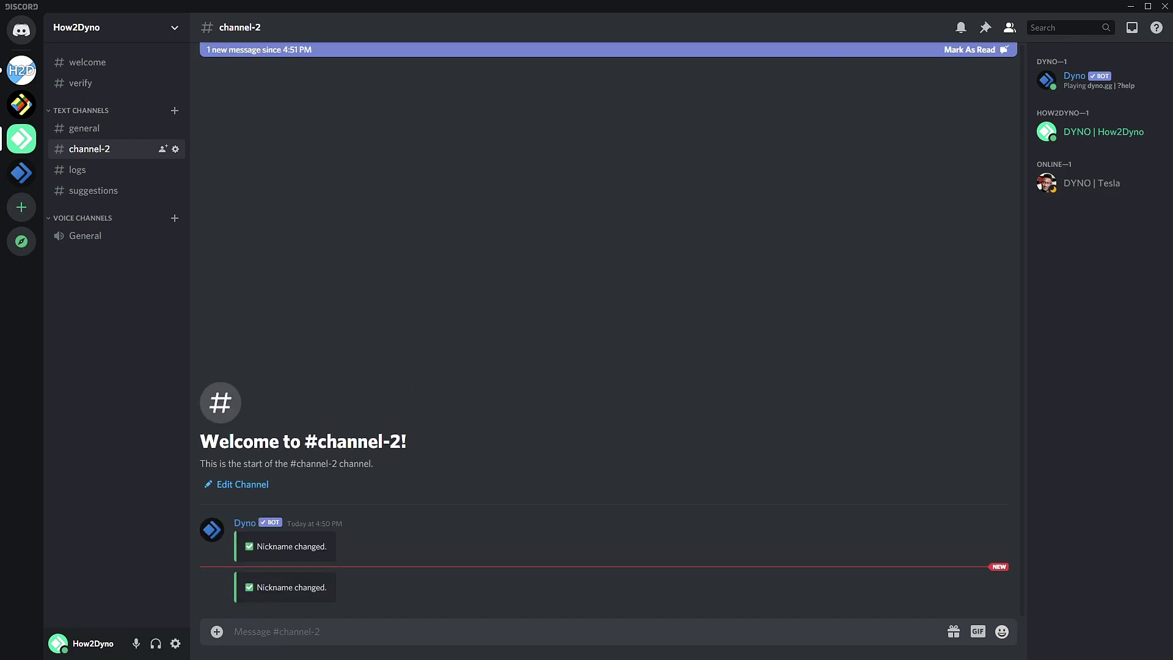
{"action": "left_click", "coordinate": [1091, 183]}
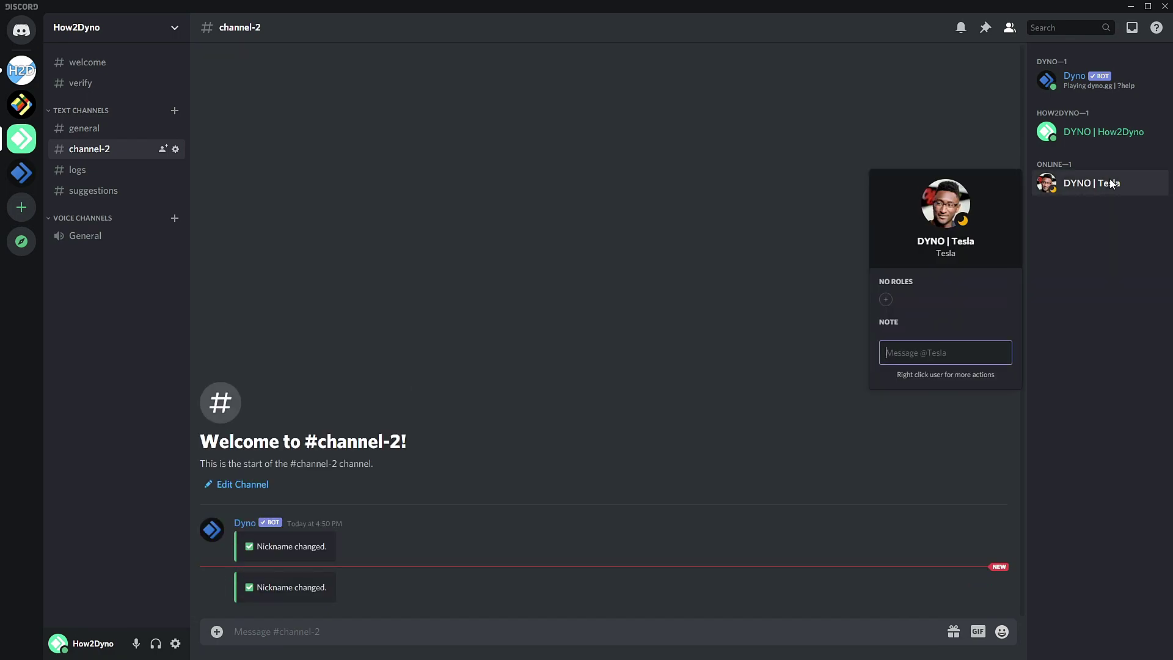
{"action": "left_click", "coordinate": [800, 186]}
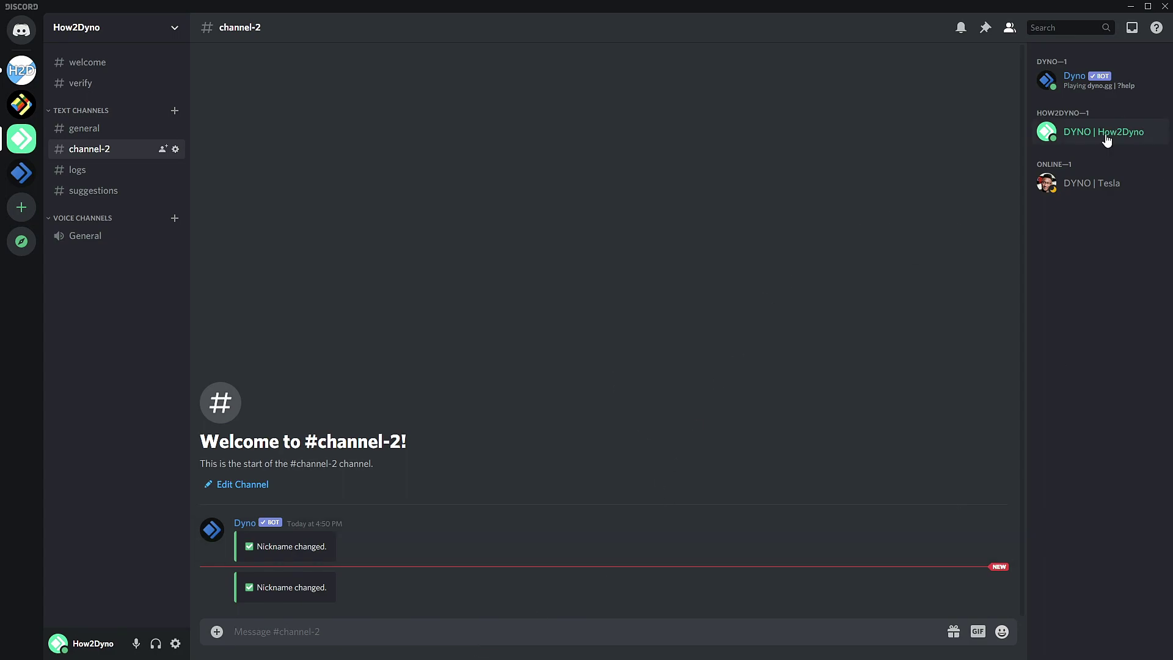
{"action": "left_click", "coordinate": [1085, 182]}
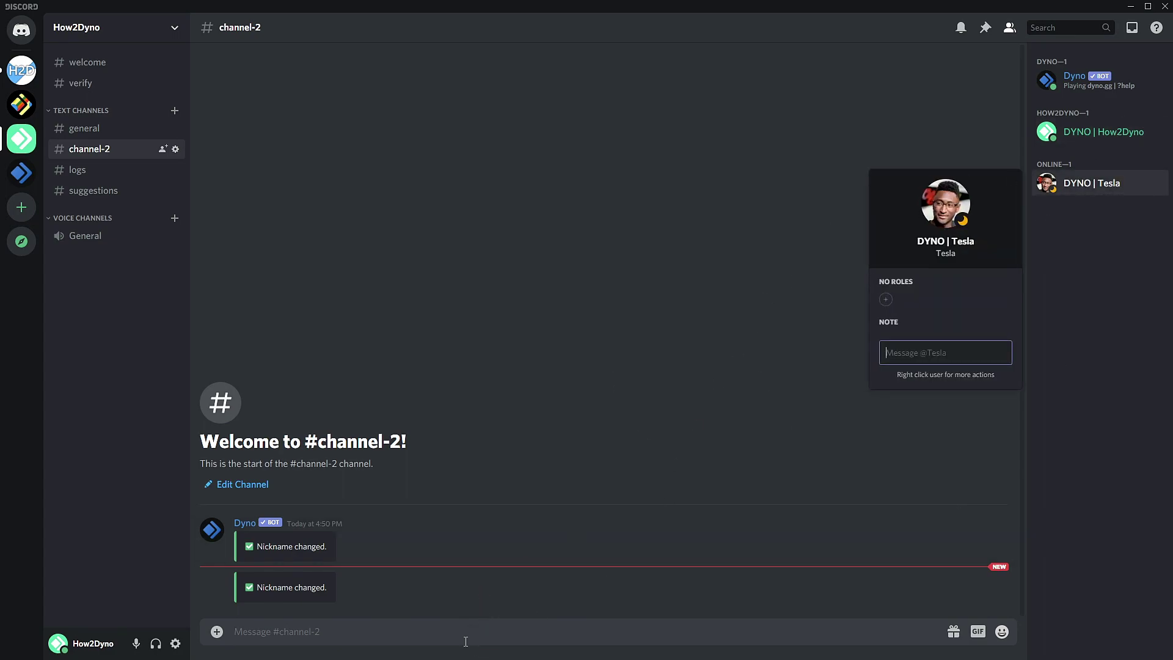